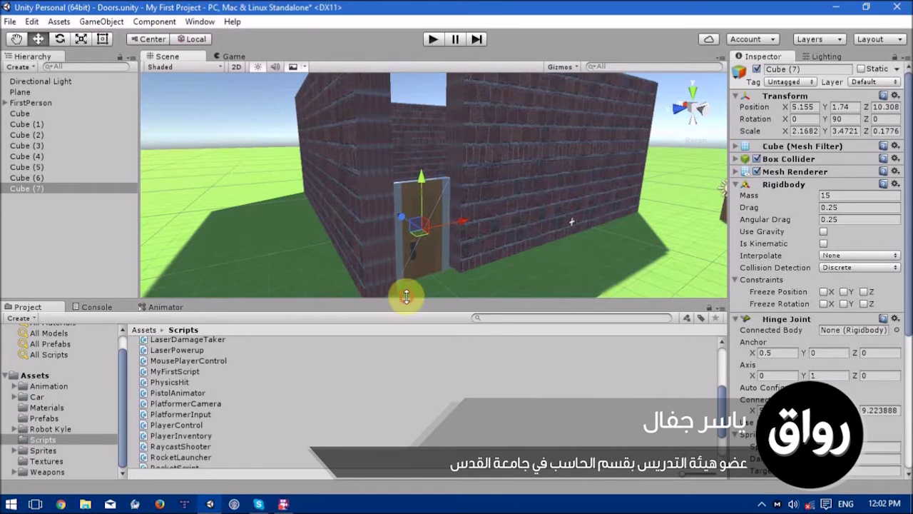
Widen the scene view slightly by narrowing the Hierarchy and Inspector areas beside it
left_click(421, 346)
left_click_drag(729, 204, 755, 204)
left_click_drag(138, 264, 101, 264)
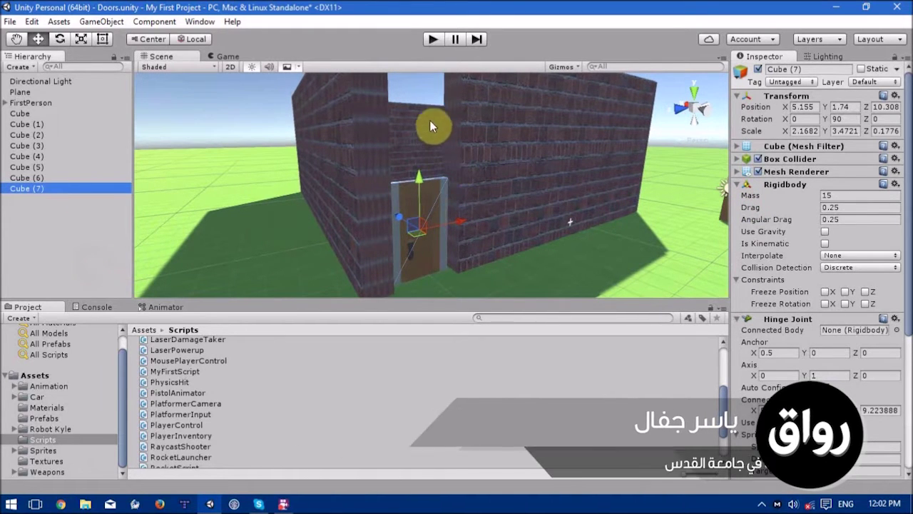
Examine the door, Cube (7), and its opening between the brick walls from several angles in the scene
left_click(419, 91)
left_click(431, 224)
left_click_drag(421, 204, 405, 215, "alt")
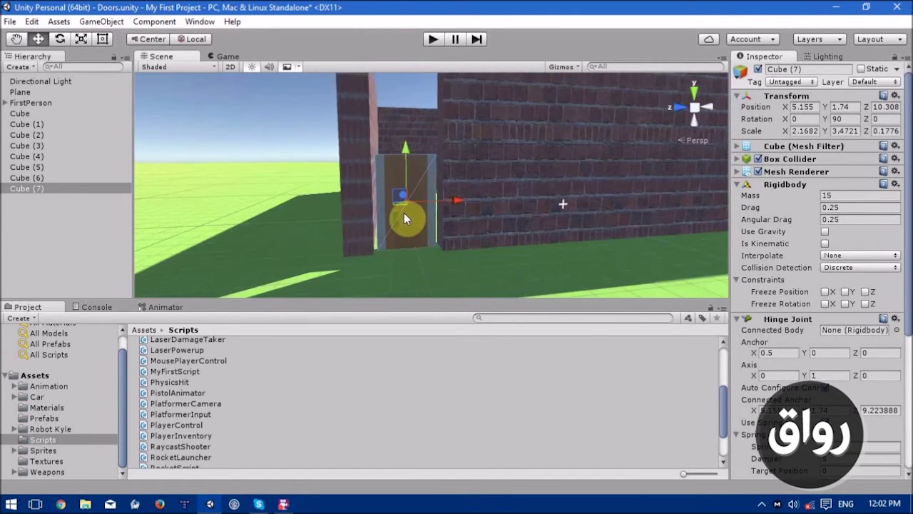
right_click_drag(381, 207, 388, 209)
key("w")
scroll(391, 212, "down", 5, "alt")
scroll(406, 216, "down", 3, "alt")
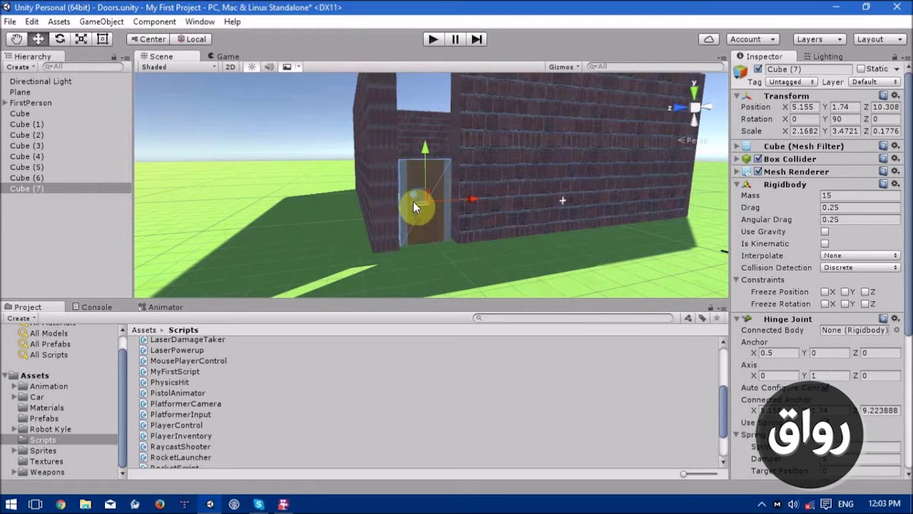
left_click_drag(413, 201, 363, 206, "alt")
scroll(349, 202, "up", 3, "alt")
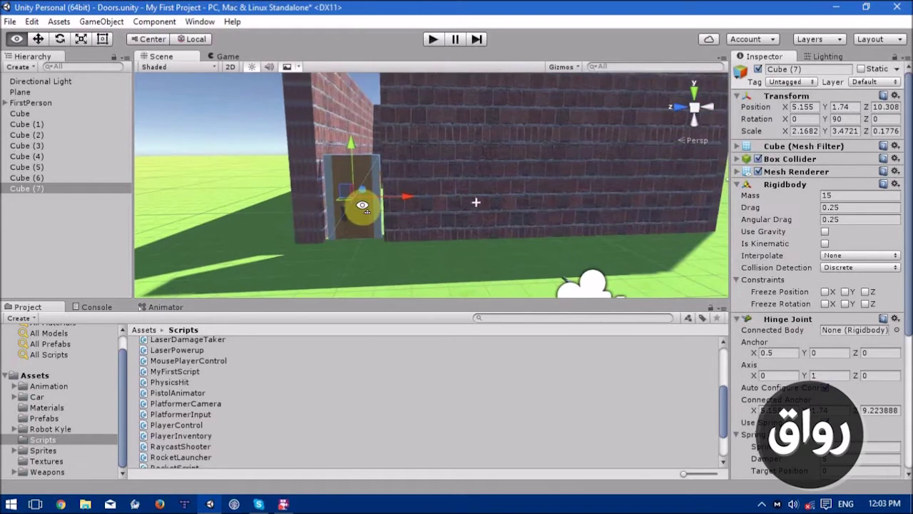
left_click_drag(398, 212, 387, 214, "alt")
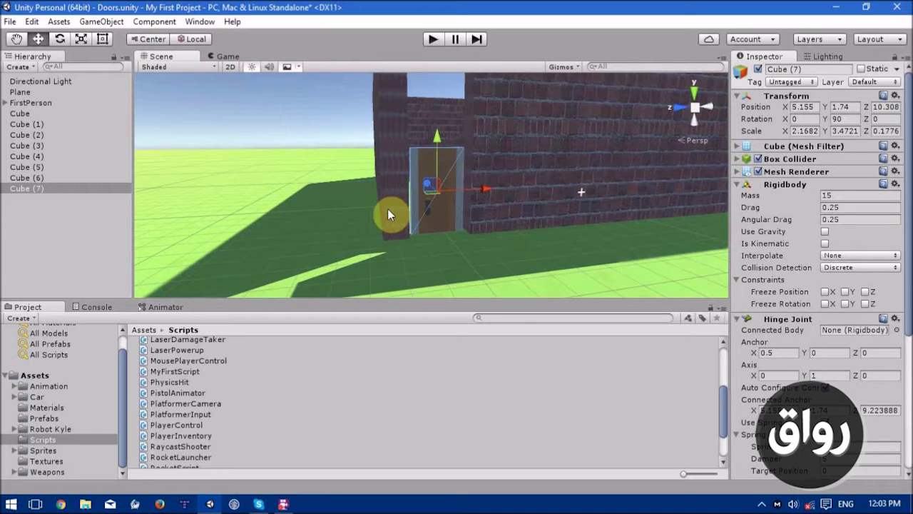
left_click_drag(387, 213, 407, 107, "alt")
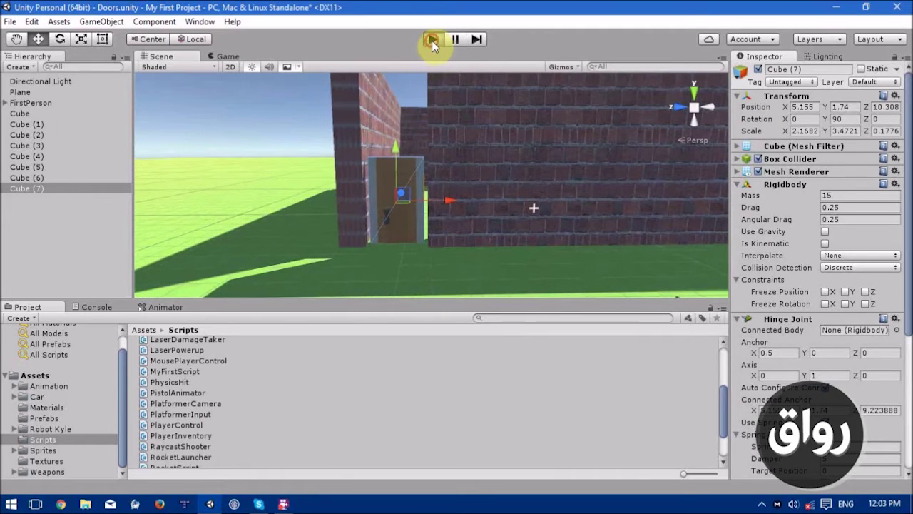
Play-test the hinged door by walking the first-person character through it in both directions, and stop the game
left_click(432, 40)
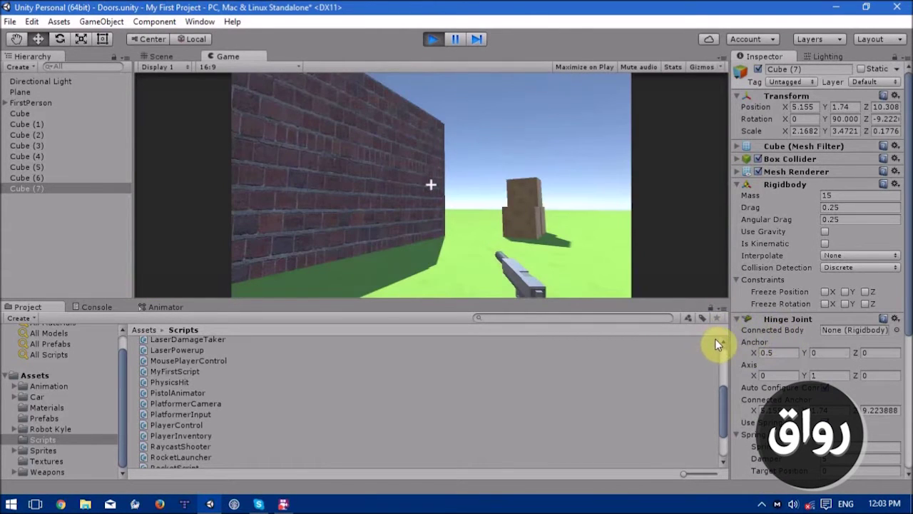
key("w")
key("w")
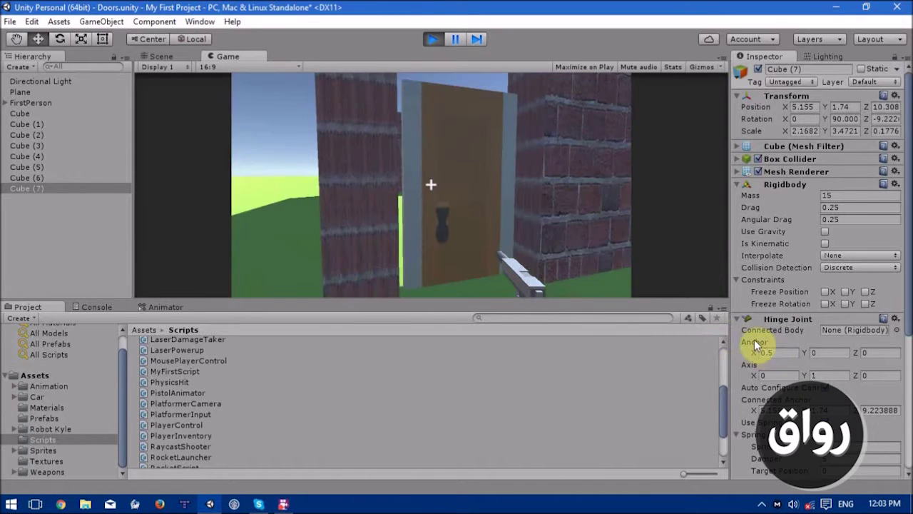
key("w")
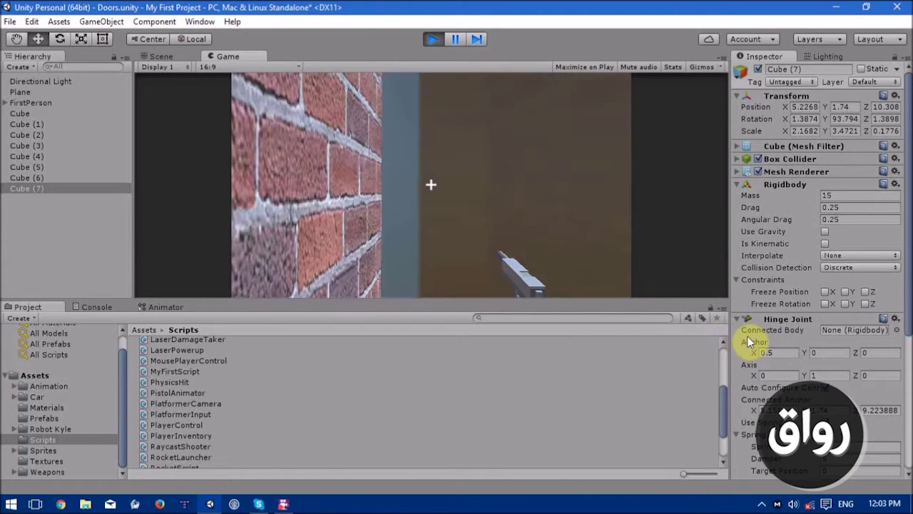
key("w")
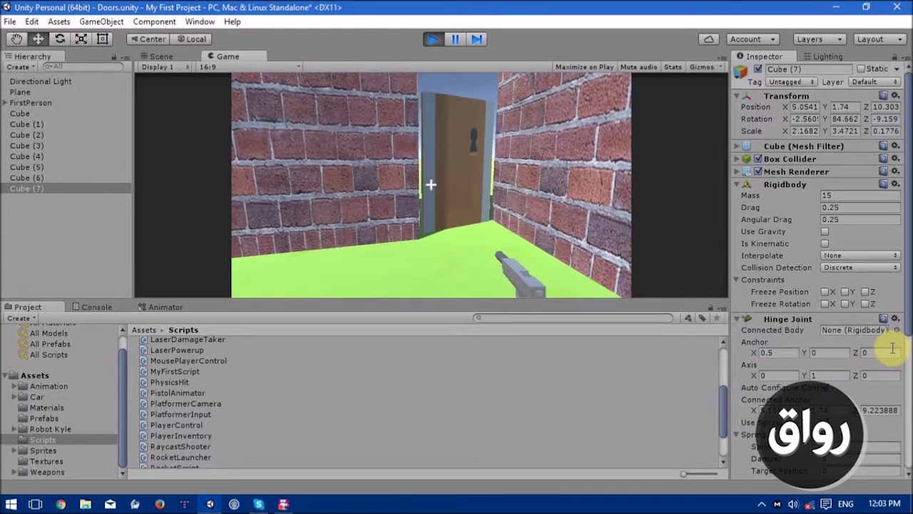
key("d")
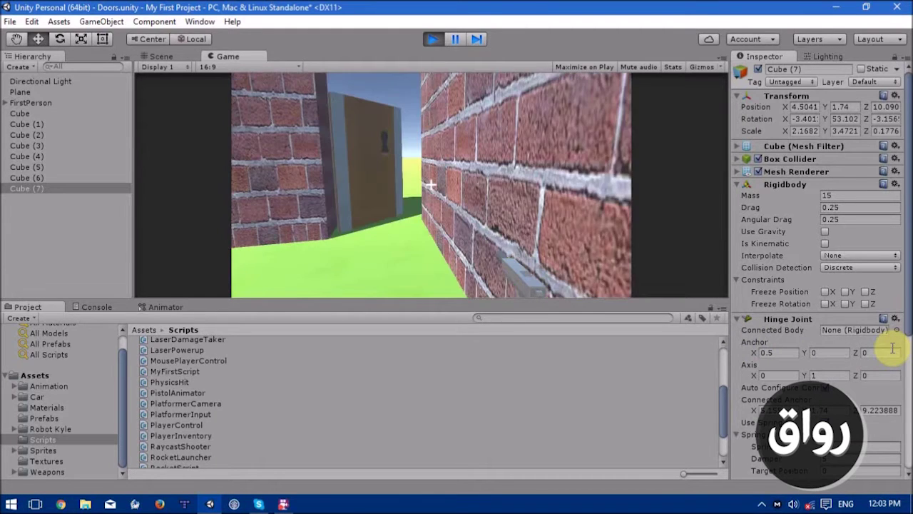
key("w")
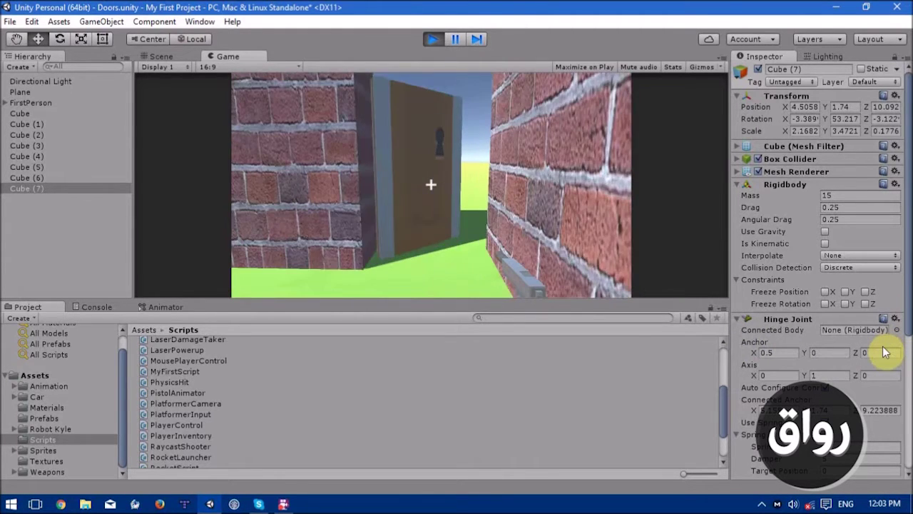
key("s")
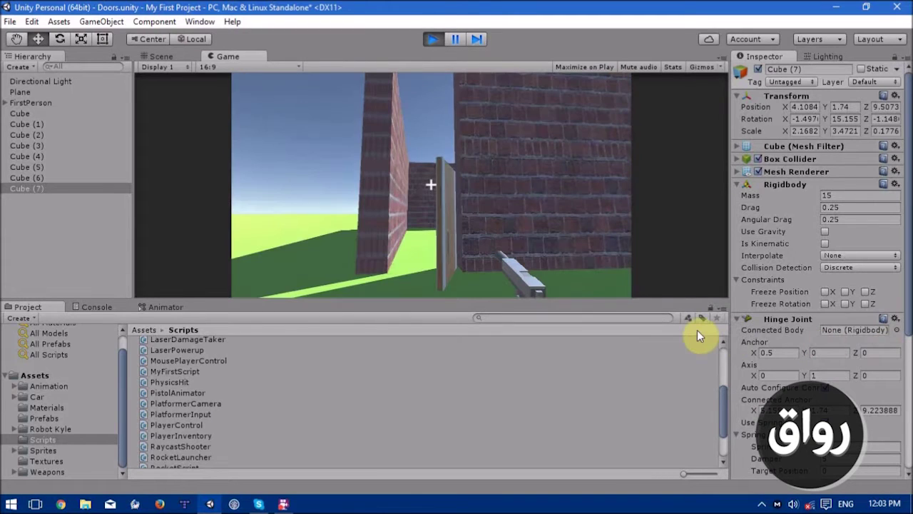
key("a")
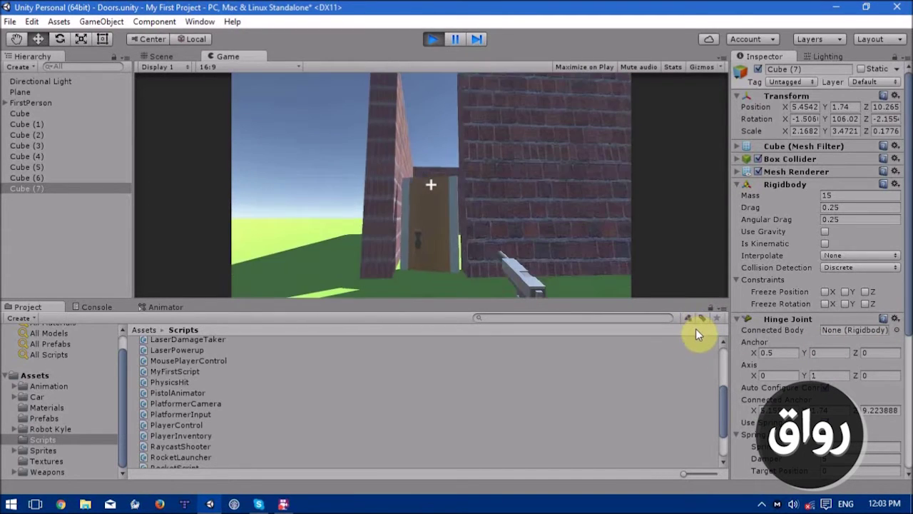
left_click(433, 41)
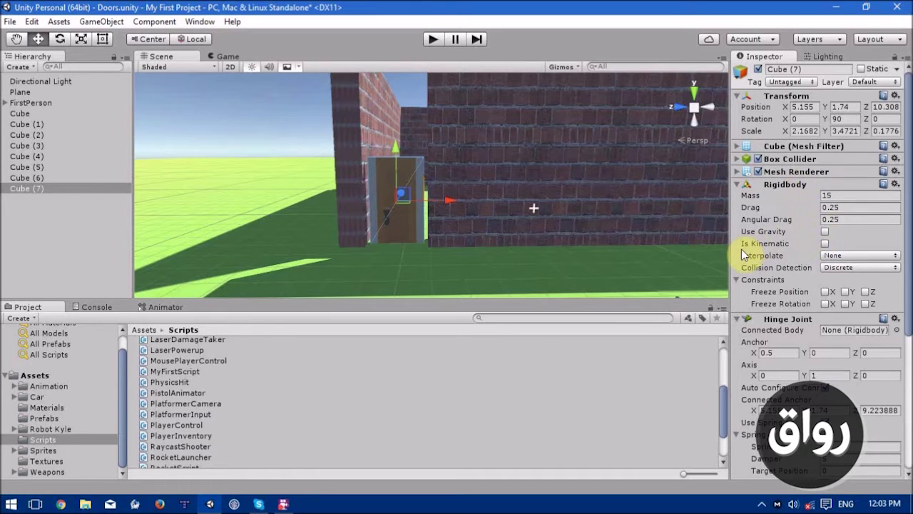
Enable Is Kinematic on the door's Rigidbody and review its Box Collider settings
left_click(826, 244)
left_click(737, 159)
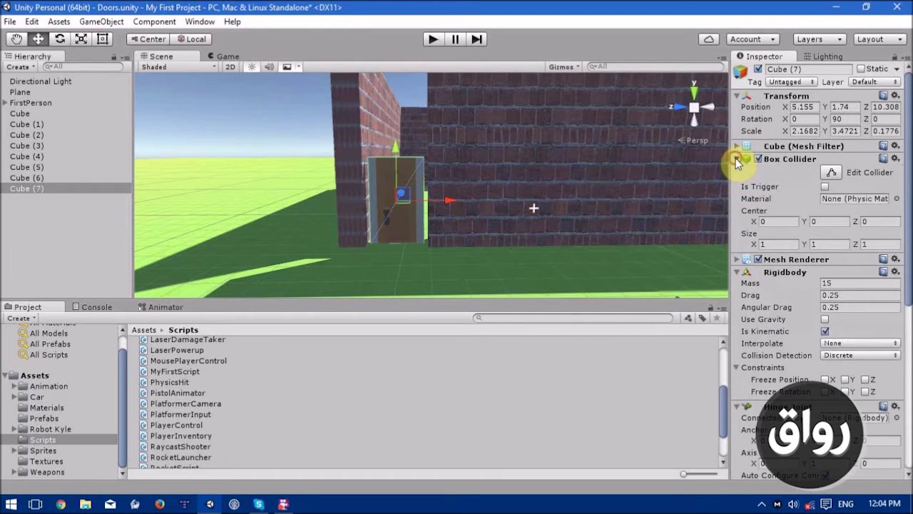
left_click(737, 159)
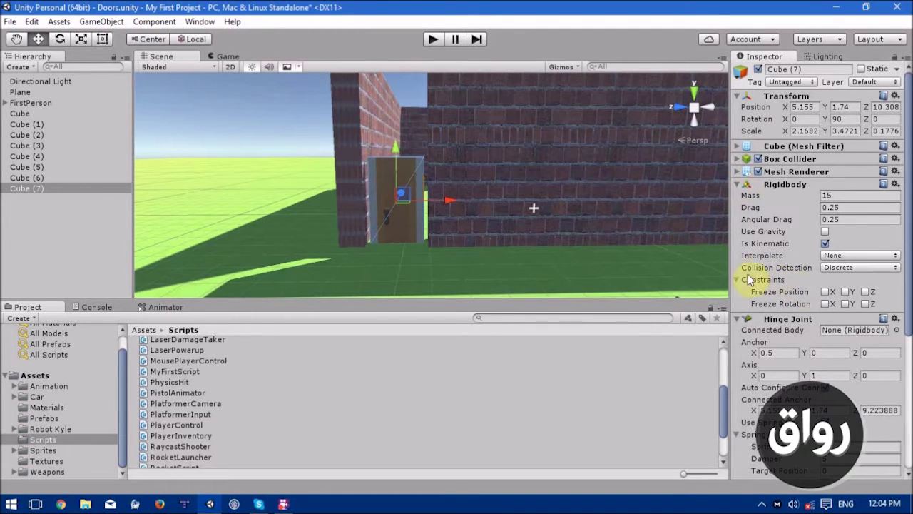
Freeze the door's Rigidbody position and rotation on all axes, and clear all of these constraints again
left_click(825, 292)
left_click(826, 303)
left_click(845, 303)
left_click(846, 292)
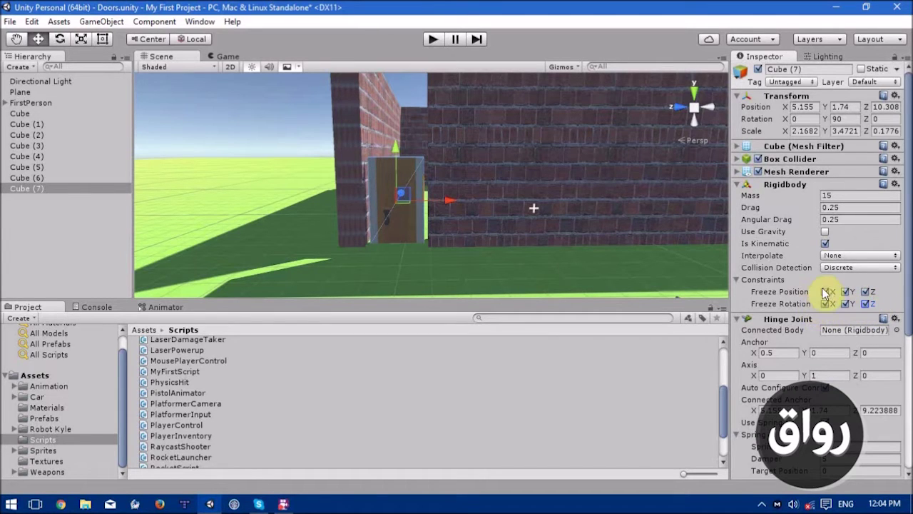
left_click(825, 292)
left_click(846, 293)
left_click(865, 292)
left_click(845, 304)
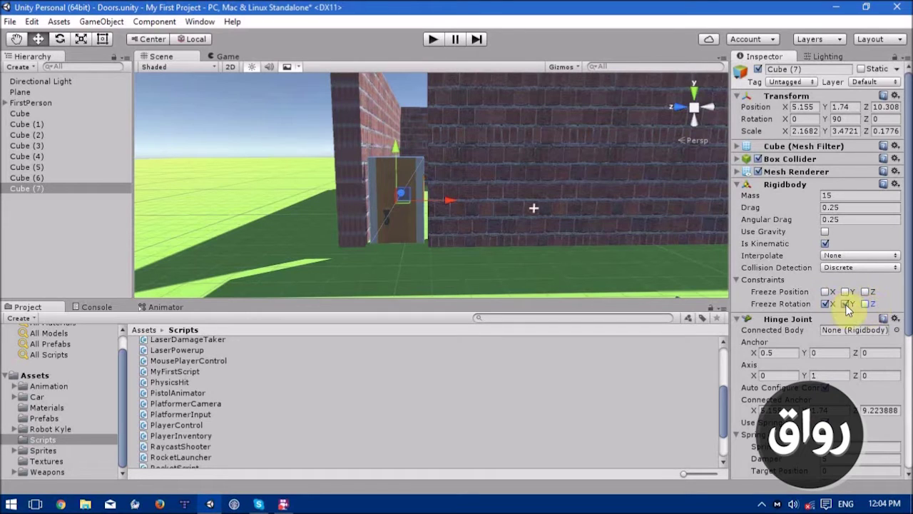
left_click(825, 304)
Run the game and test the kinematic door by walking the first-person character against it repeatedly
left_click_drag(406, 125, 417, 132, "alt")
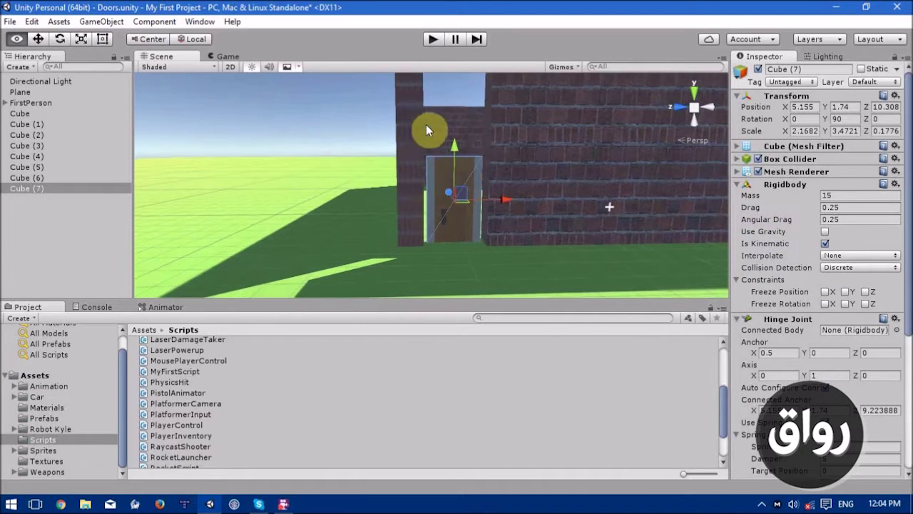
left_click(435, 40)
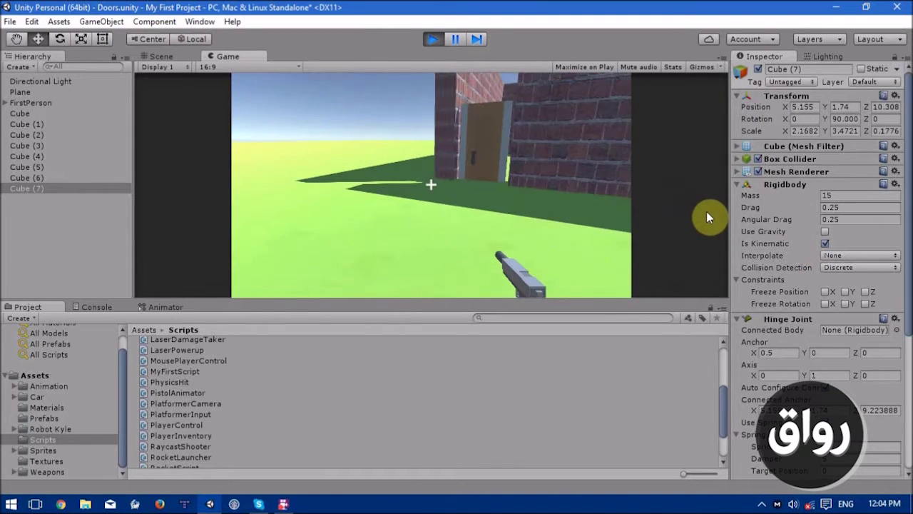
key("w")
key("w")
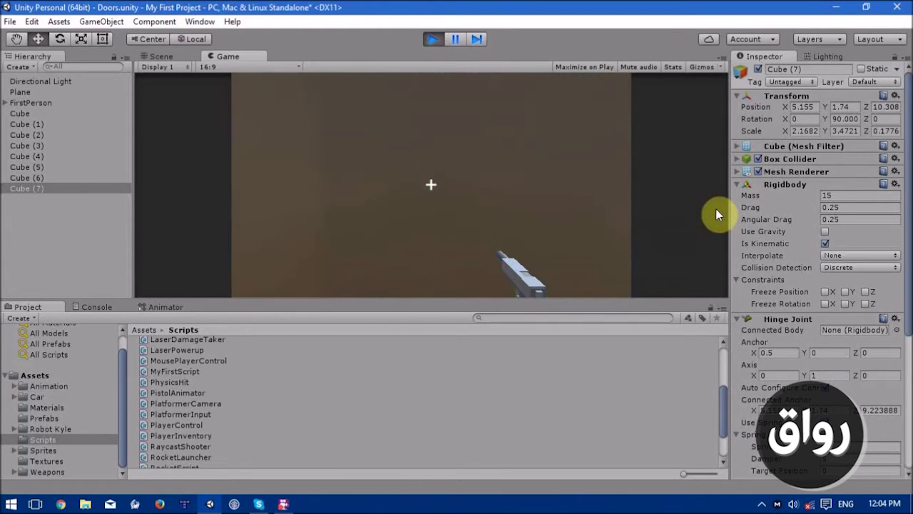
key("s")
key("w")
key("s")
key("a")
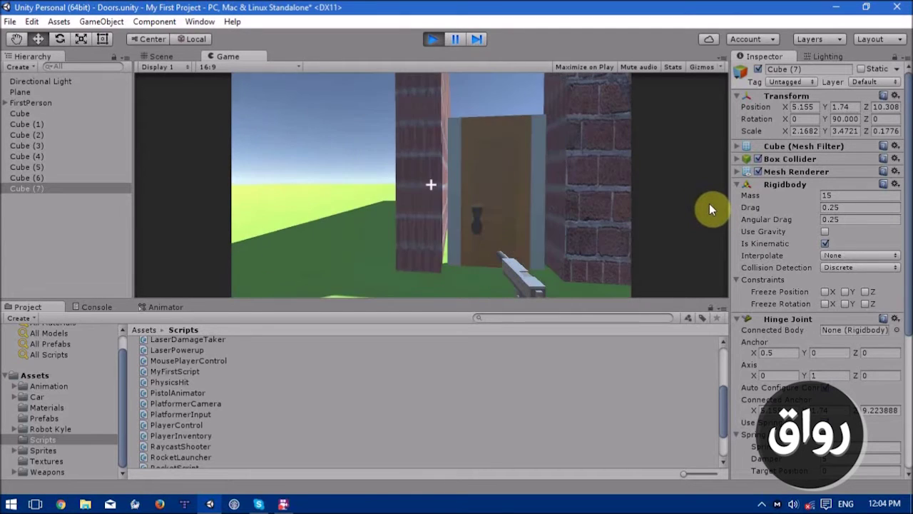
key("w")
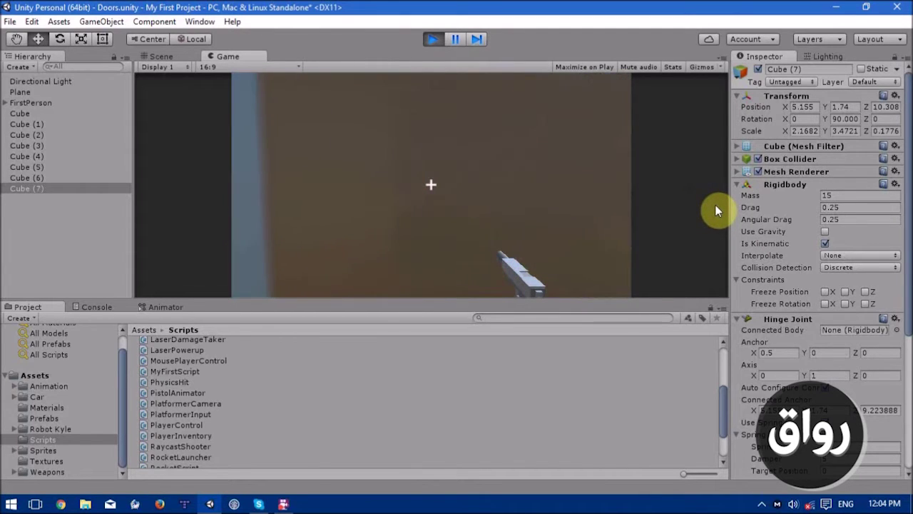
key("s")
key("w")
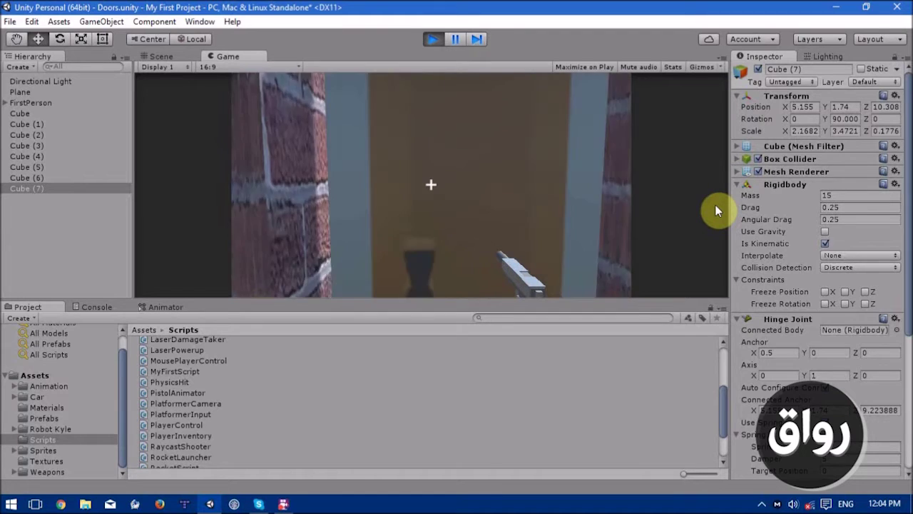
key("s")
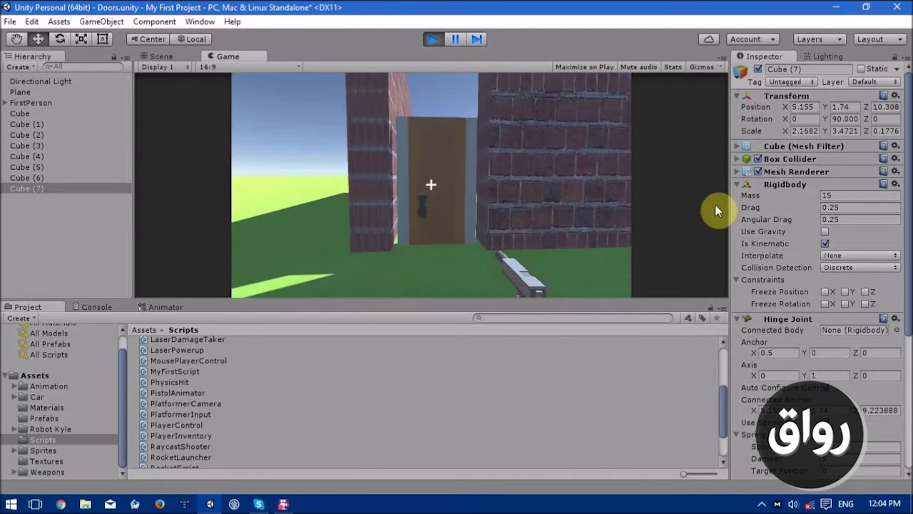
key("w")
key("w")
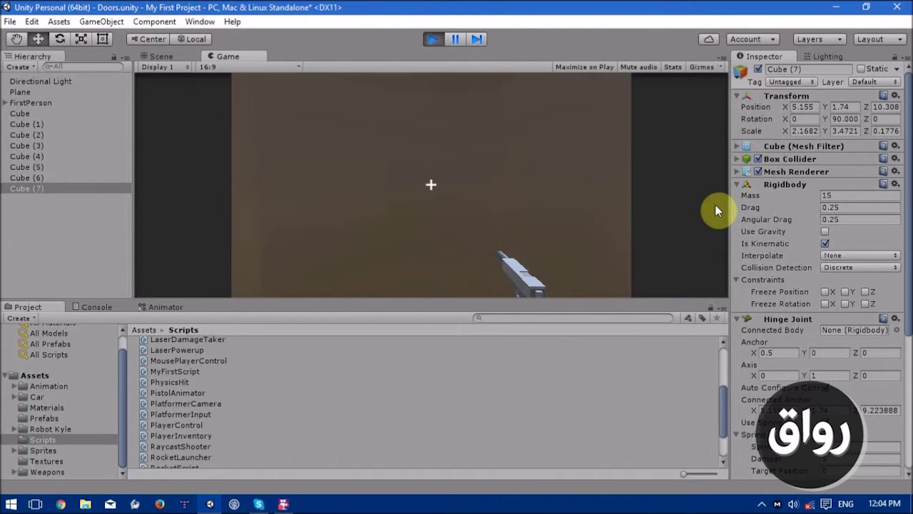
key("s")
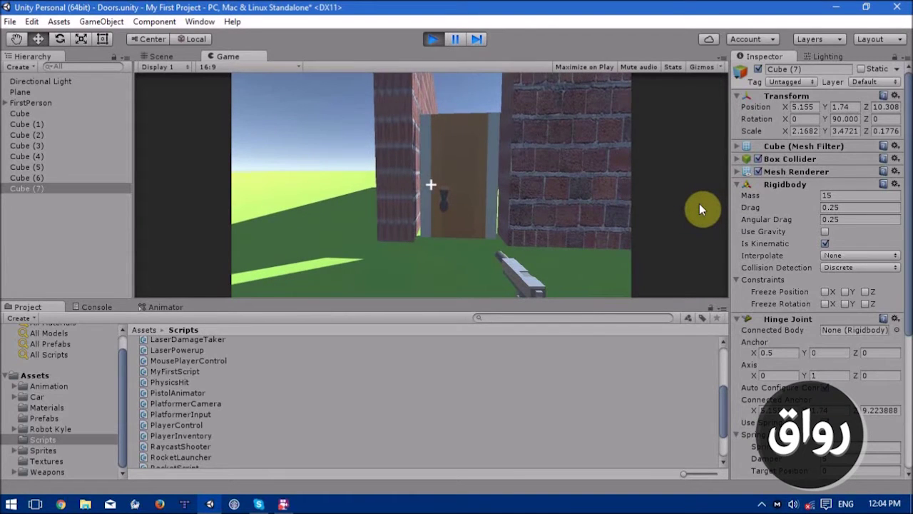
key("w")
Disable Is Kinematic on the door while the game runs, test walking through it both ways, and stop the game
left_click(825, 243)
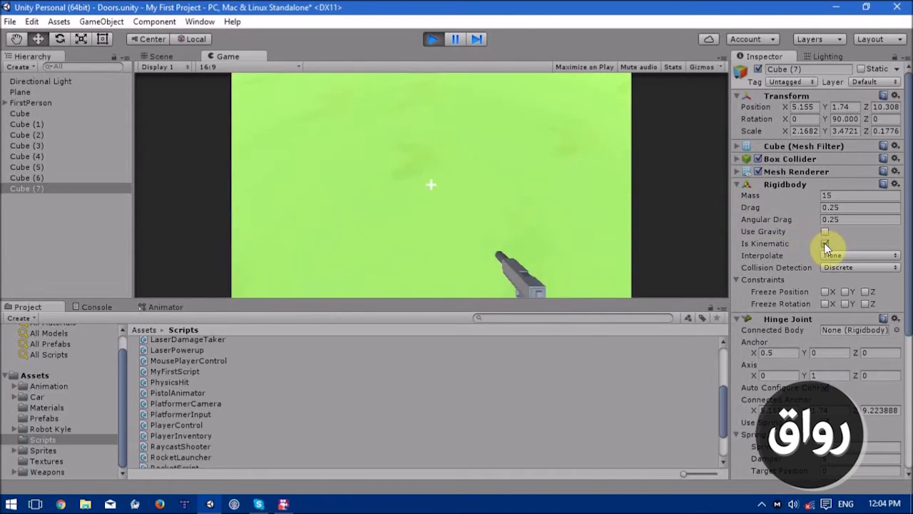
left_click(607, 204)
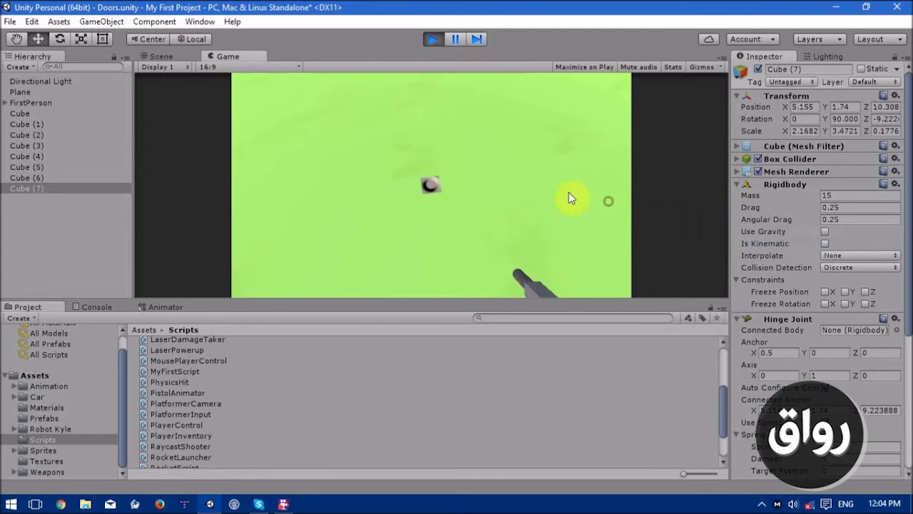
key("w")
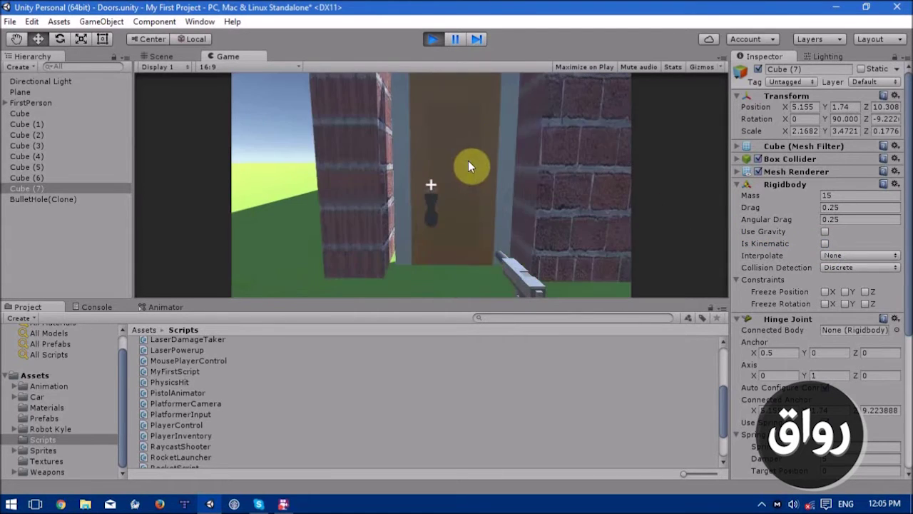
key("s")
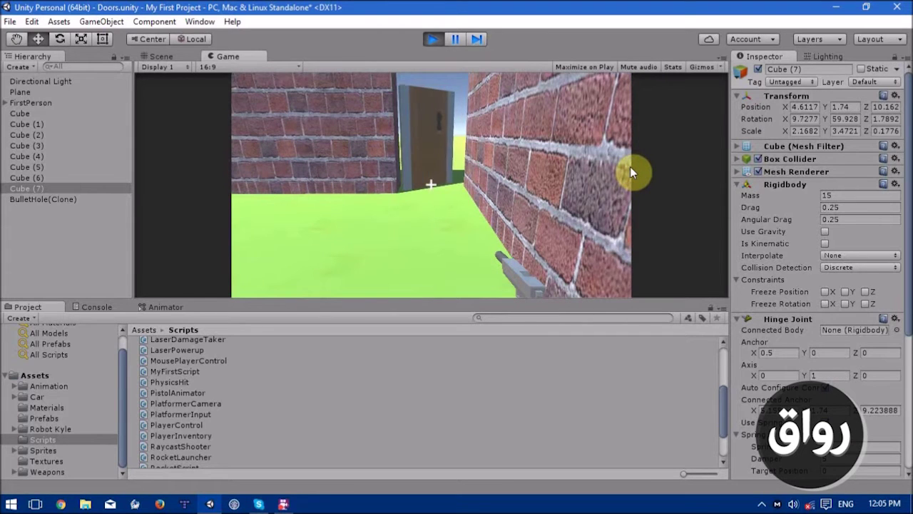
key("d")
key("w")
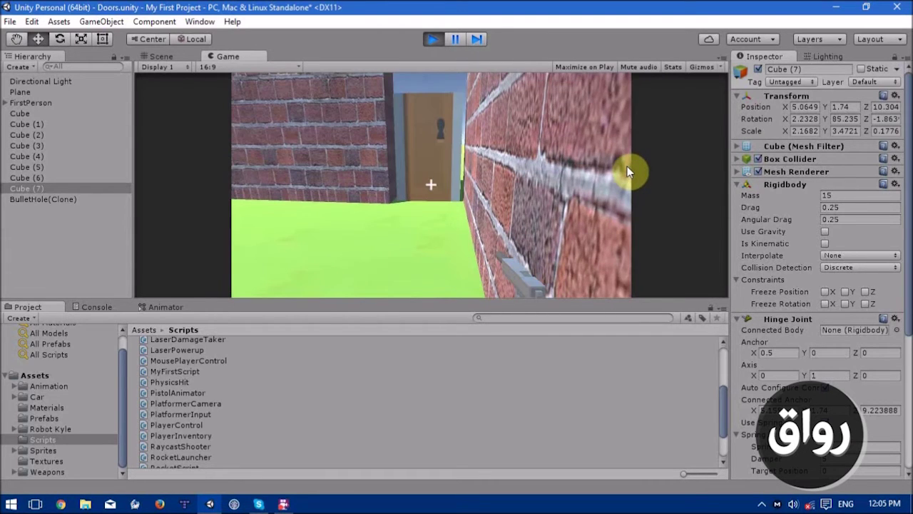
key("w")
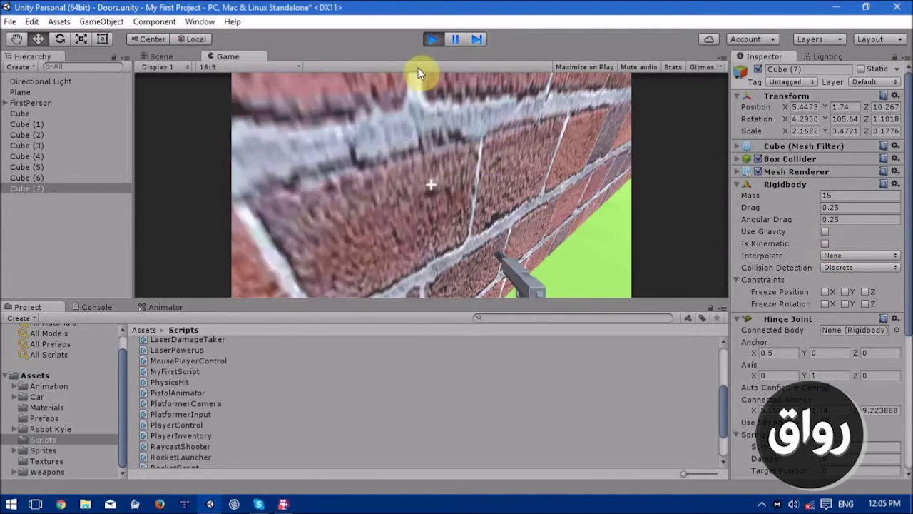
left_click(431, 39)
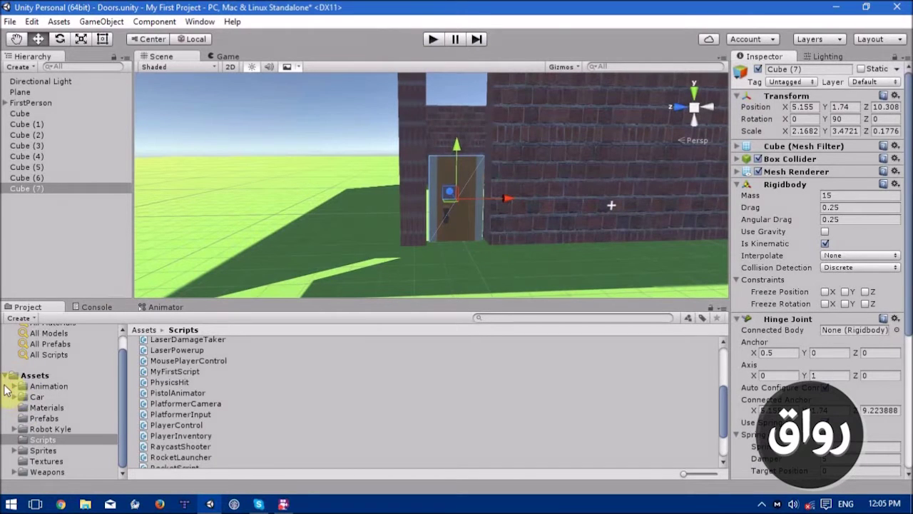
Locate the keyYellow texture in the Textures folder and add a new cube to the scene for the key
left_click(47, 461)
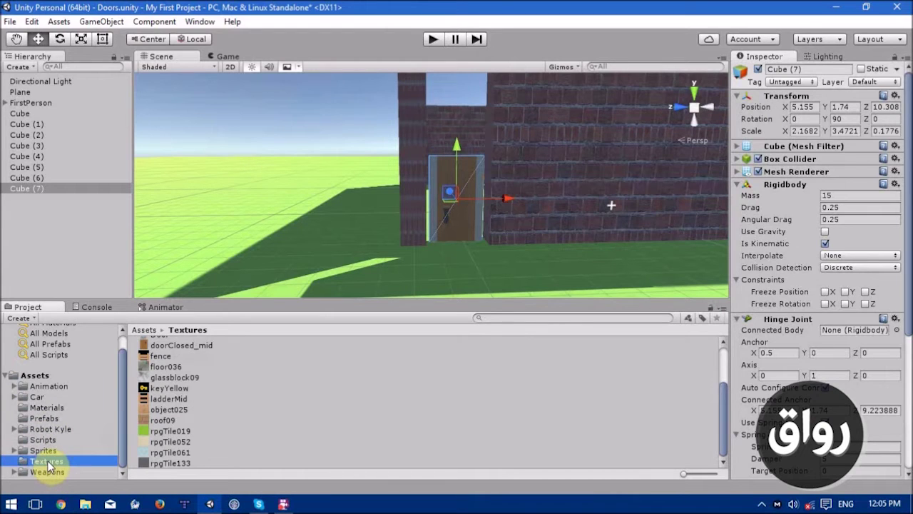
left_click(172, 389)
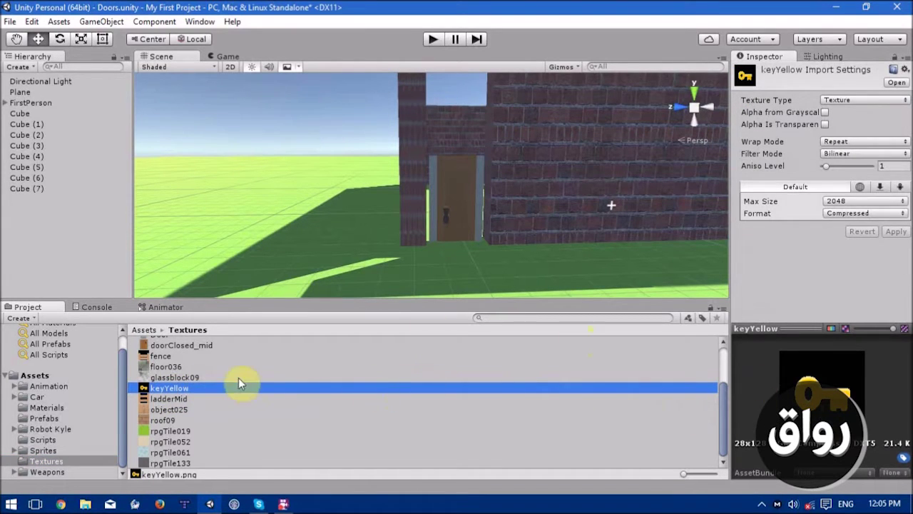
left_click(100, 22)
mouse_move(118, 66)
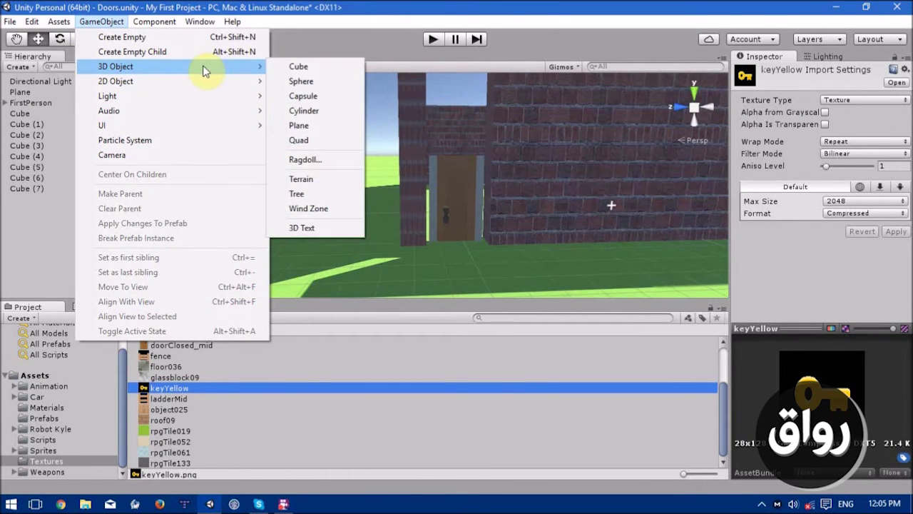
left_click(320, 66)
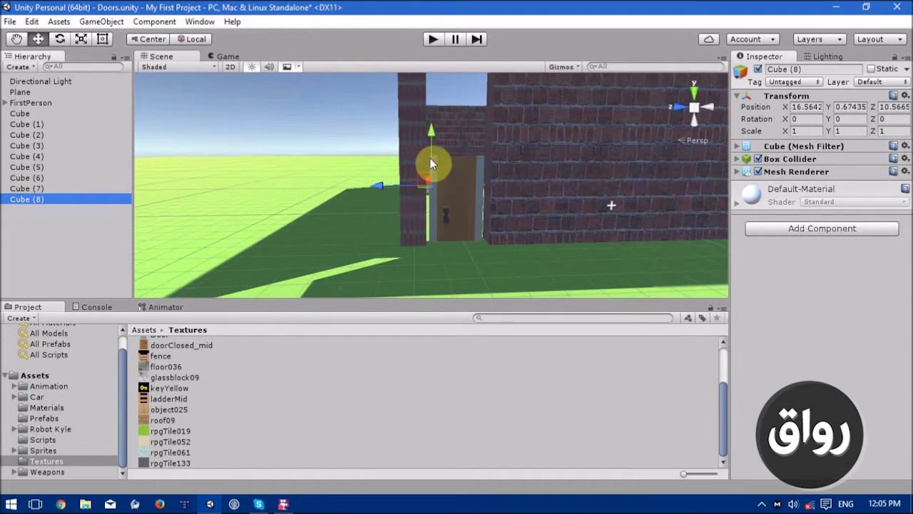
Move the new cube to about (0.7, 0.33, 4.69) near the brick wall and scale it into a thin plate about 1 × 0.46 × 0.02
left_click_drag(428, 176, 545, 232)
right_click_drag(544, 232, 448, 260)
key("w")
key("r")
left_click_drag(451, 253, 490, 245)
left_click_drag(493, 245, 648, 202)
left_click_drag(491, 178, 492, 207)
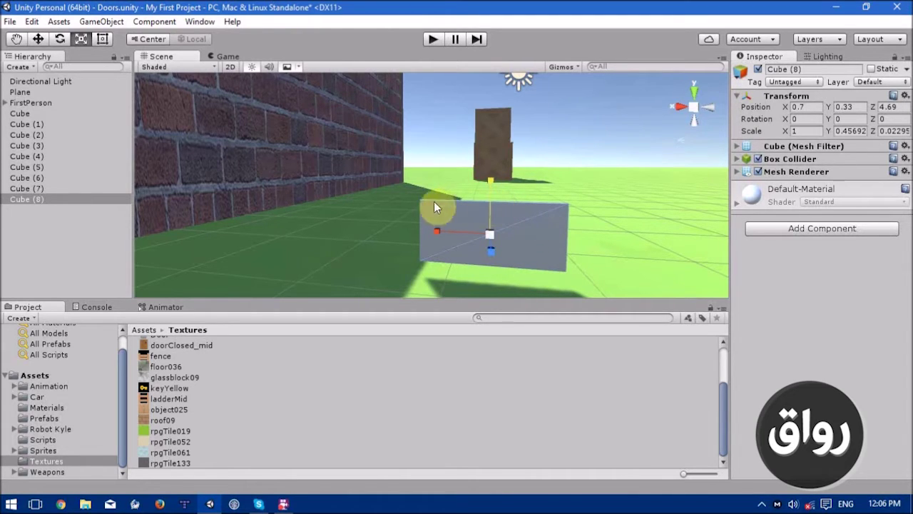
Apply the keyYellow texture to the thin plate and expand its material settings
left_click(157, 390)
left_click_drag(157, 395, 457, 227)
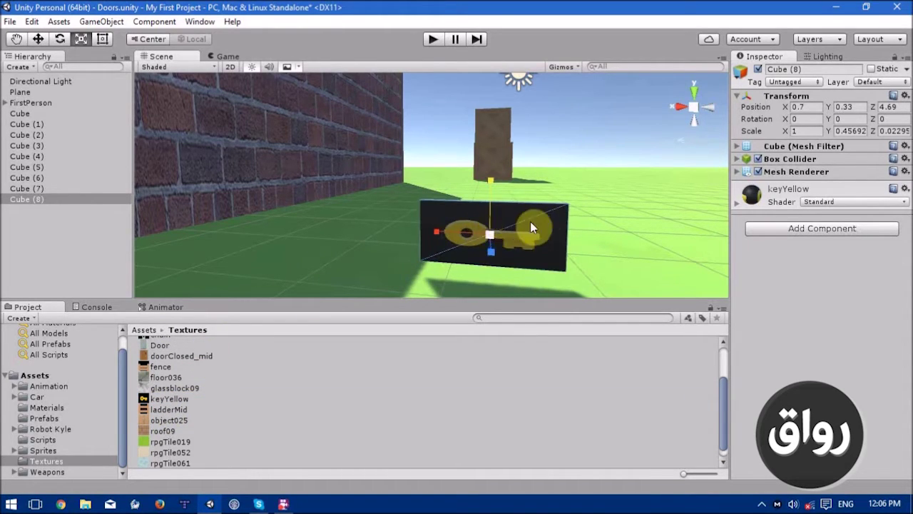
left_click(736, 204)
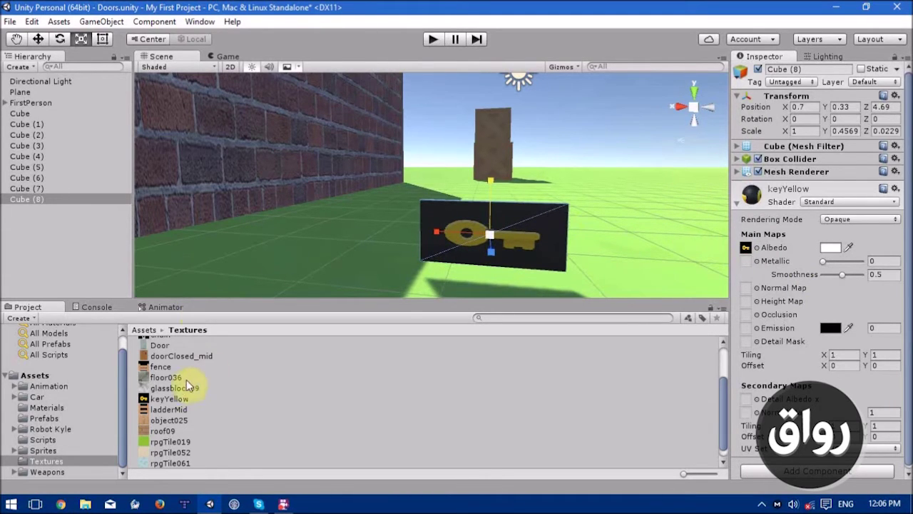
Enable Alpha Is Transparency and Alpha from Grayscale for the keyYellow texture, apply the import settings, and inspect the plate
left_click(175, 398)
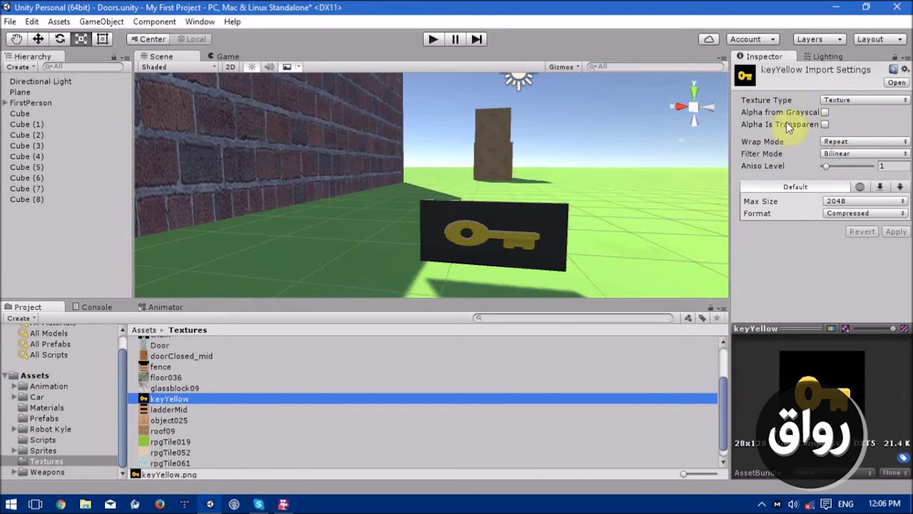
left_click(825, 124)
left_click(825, 113)
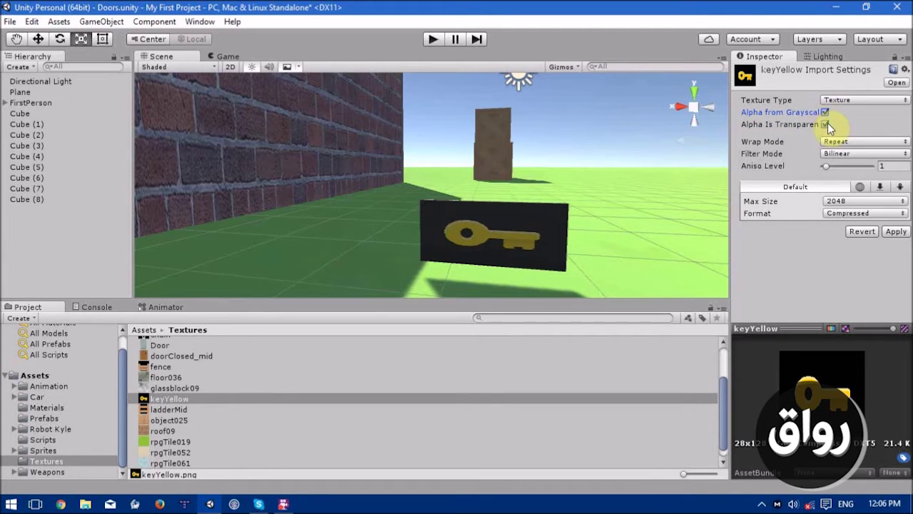
left_click(895, 232)
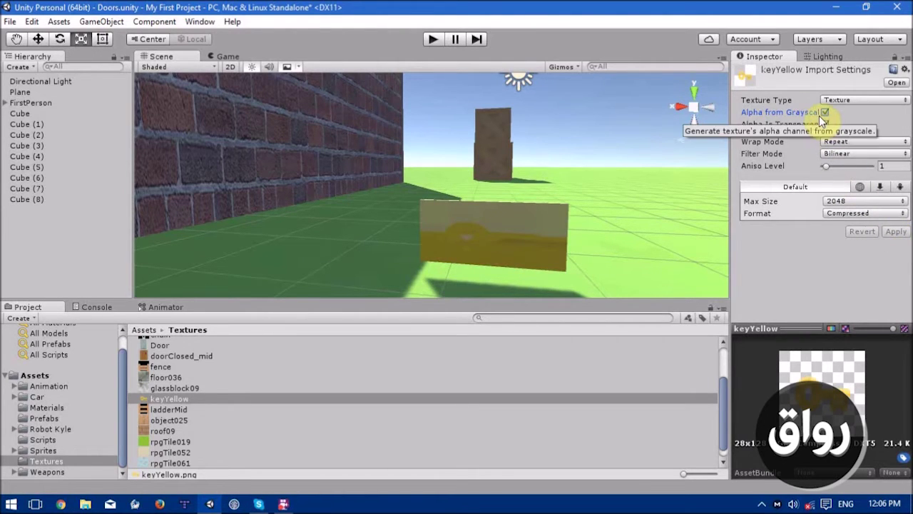
left_click_drag(529, 217, 578, 220, "alt")
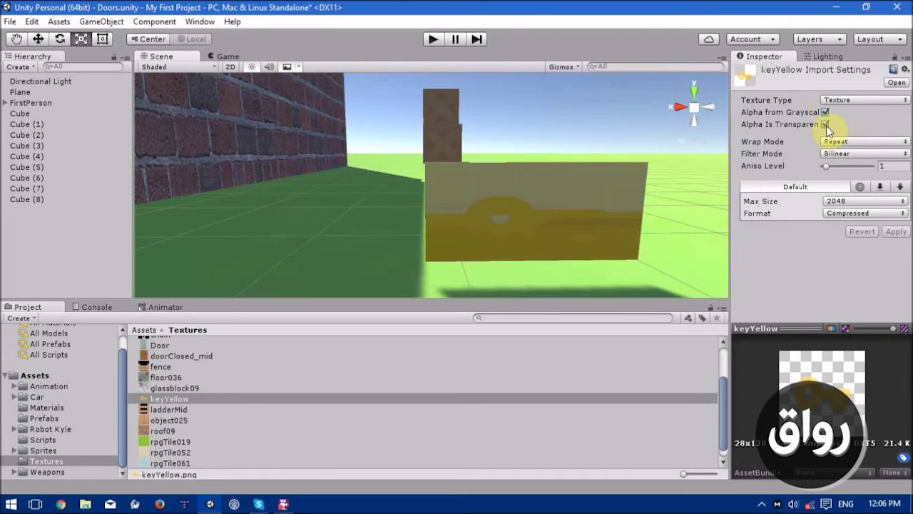
Disable Alpha from Grayscale for the keyYellow texture with Alpha Is Transparency enabled, apply the import settings, and check the plate
left_click(827, 125)
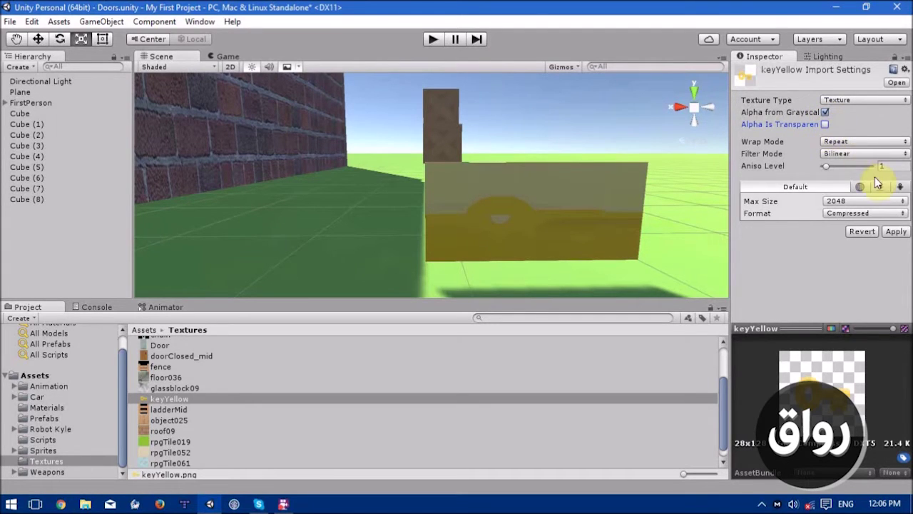
left_click(826, 114)
left_click(828, 122)
left_click(887, 233)
left_click_drag(547, 191, 544, 190, "alt")
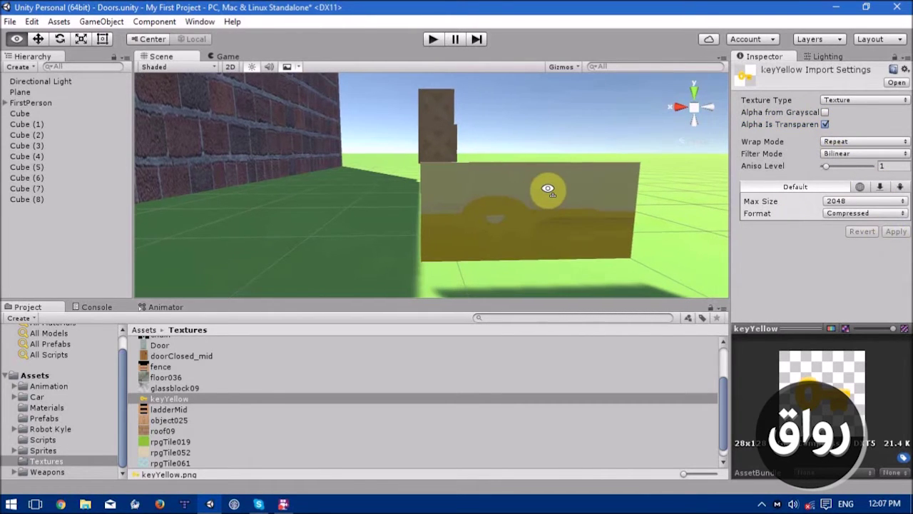
right_click_drag(554, 189, 531, 176)
scroll(530, 176, "down", 2)
scroll(532, 176, "up", 2)
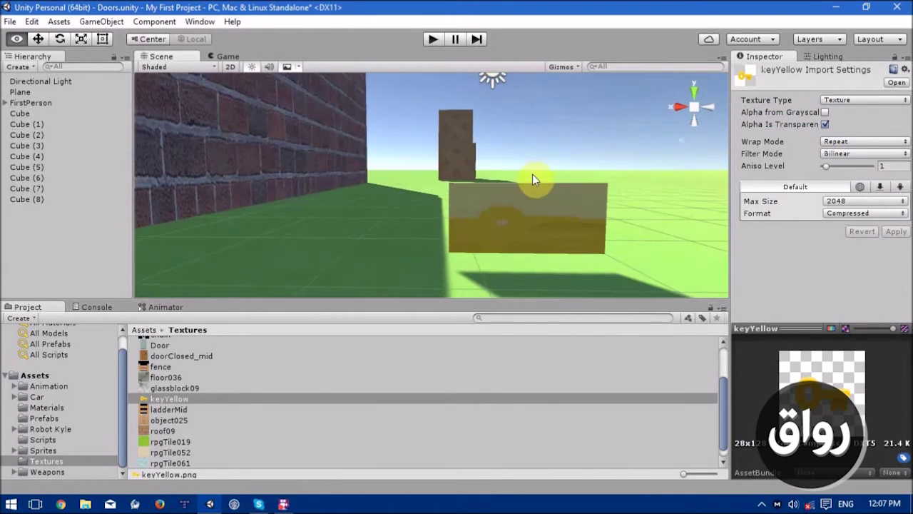